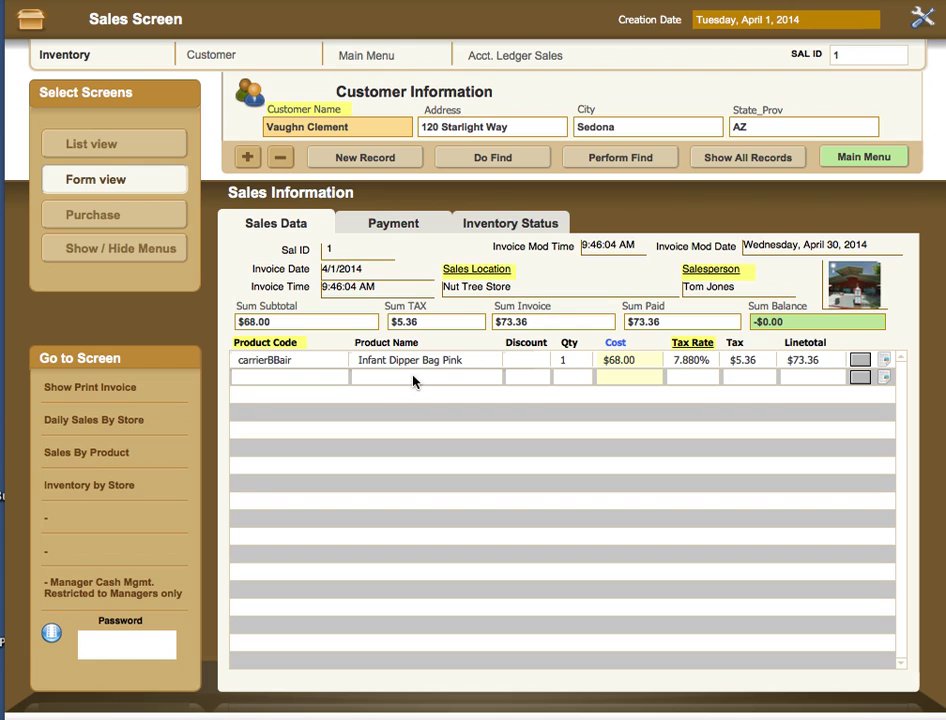
Step: Review the note on the first line item, opening and closing it twice
left_click(859, 361)
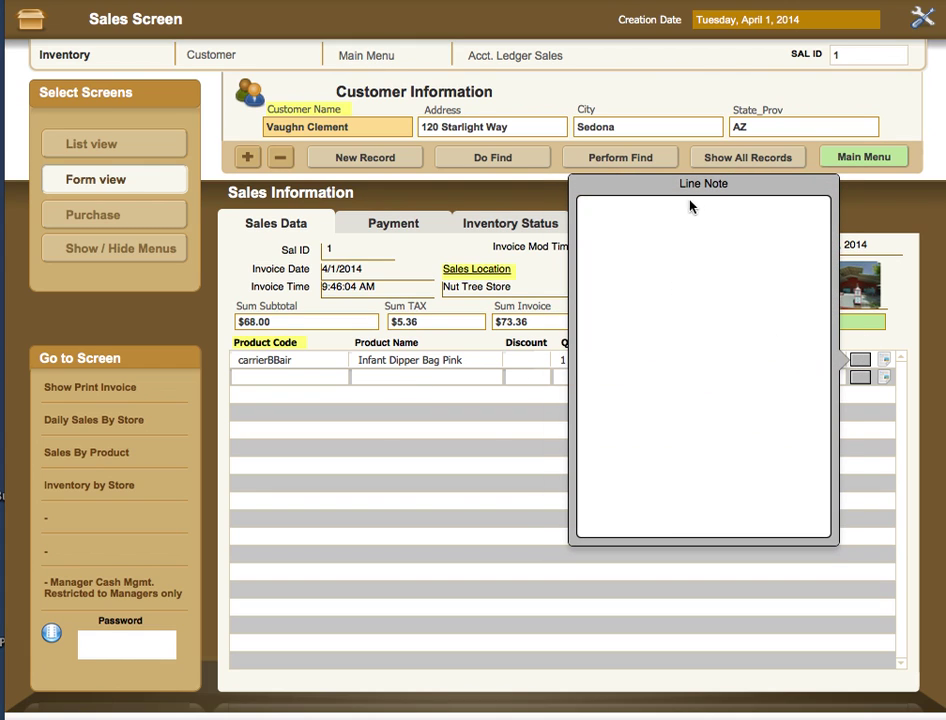
left_click(490, 431)
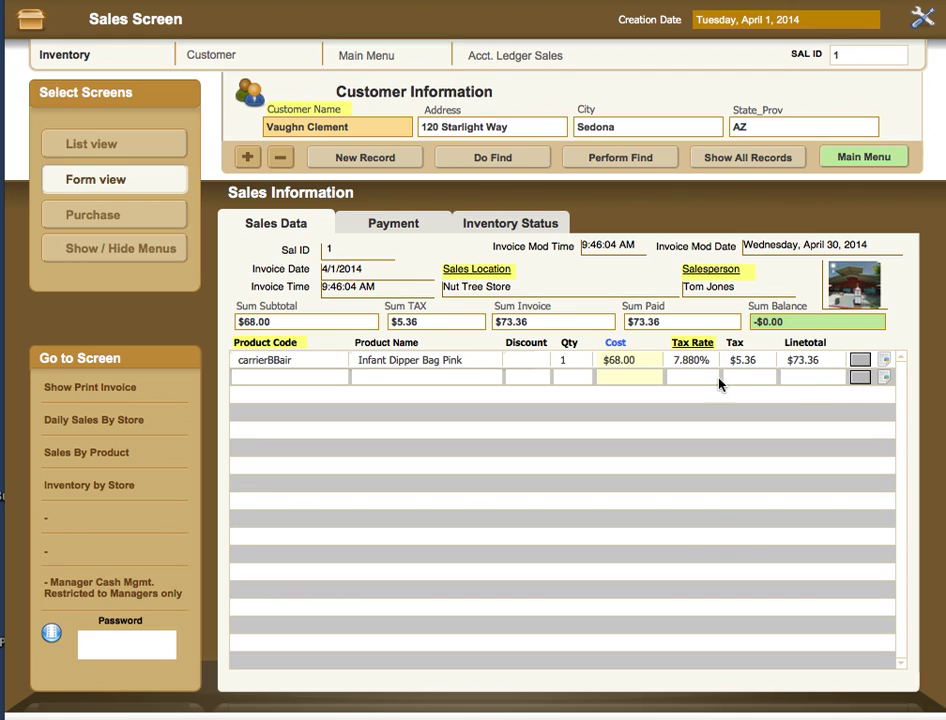
left_click(860, 360)
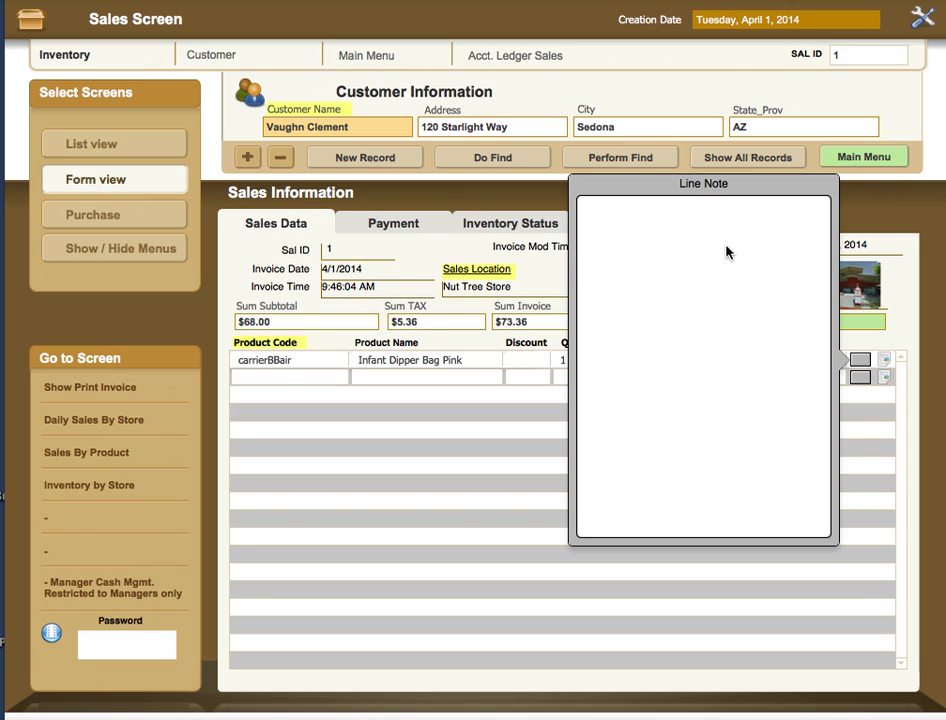
left_click(541, 287)
Step: Keep Nut Tree Store as the store and show the Payment tab's $73.36 check
left_click(558, 272)
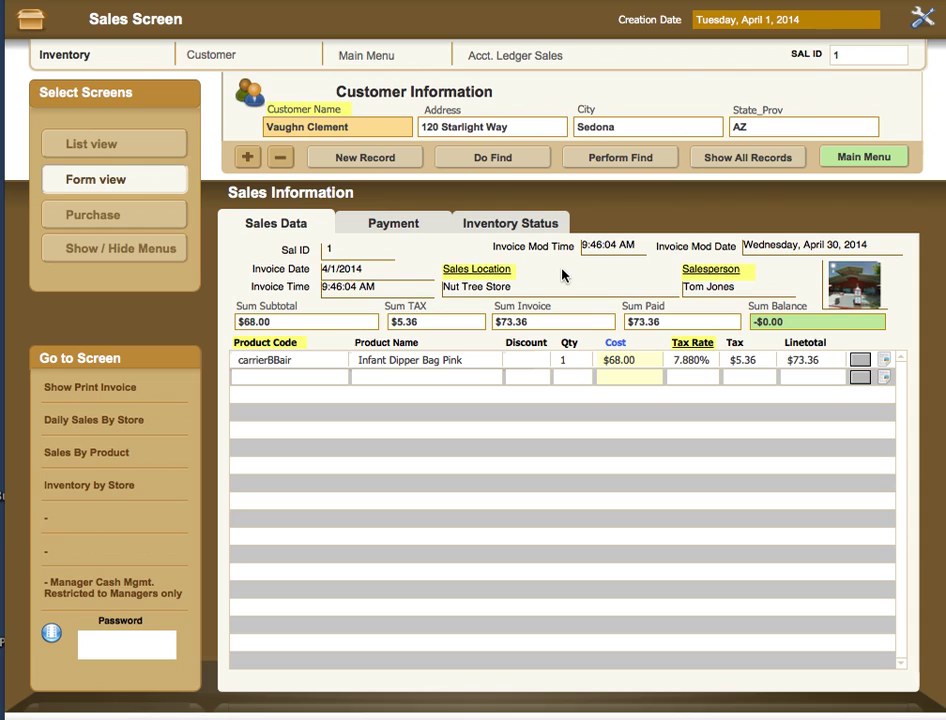
left_click(401, 221)
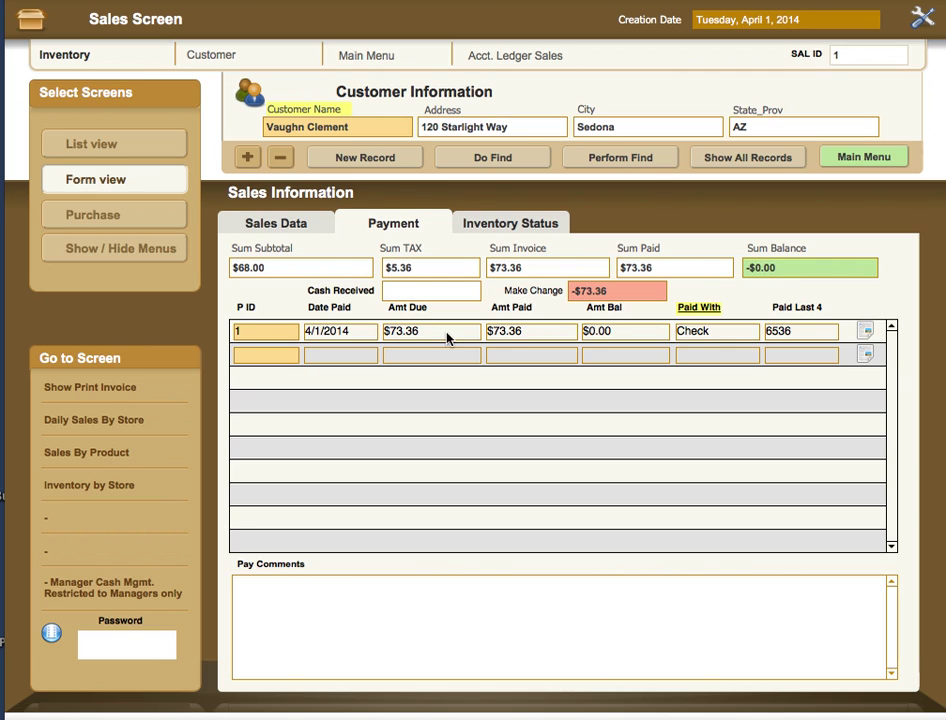
Step: Change the check row's Amt Paid to $40.00, leaving $33.36 owed on $73.36
left_click(524, 341)
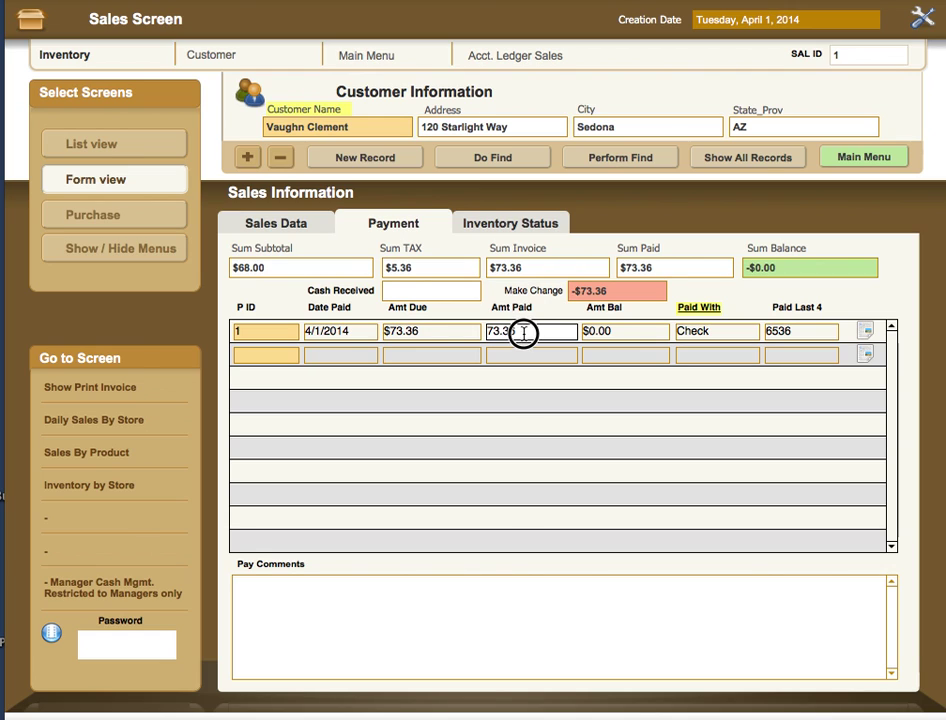
left_click_drag(525, 333, 483, 338)
type("40")
left_click(502, 372)
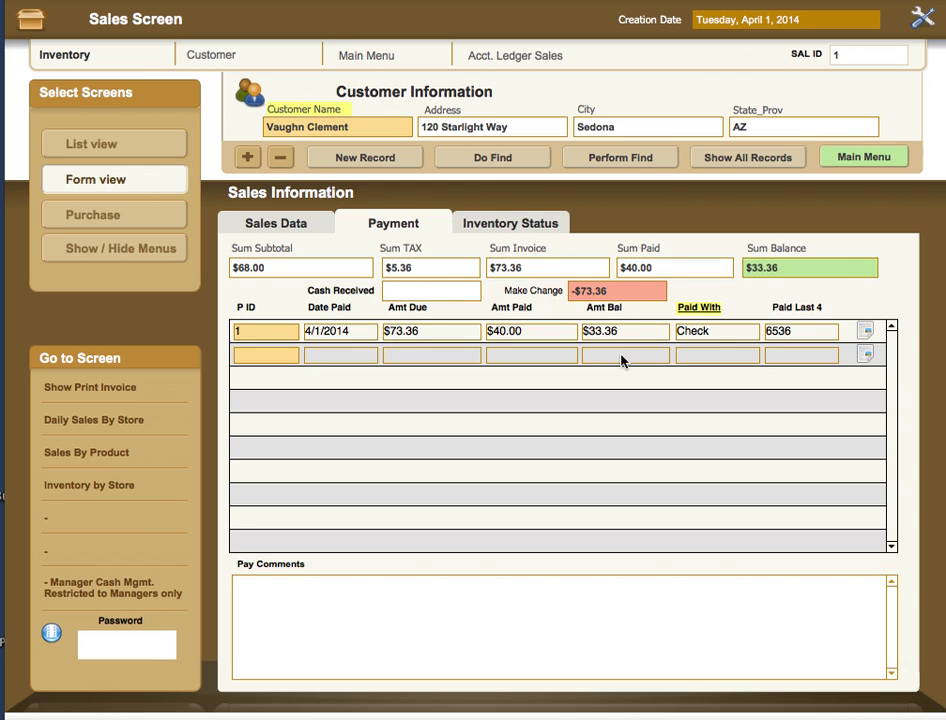
left_click(707, 331)
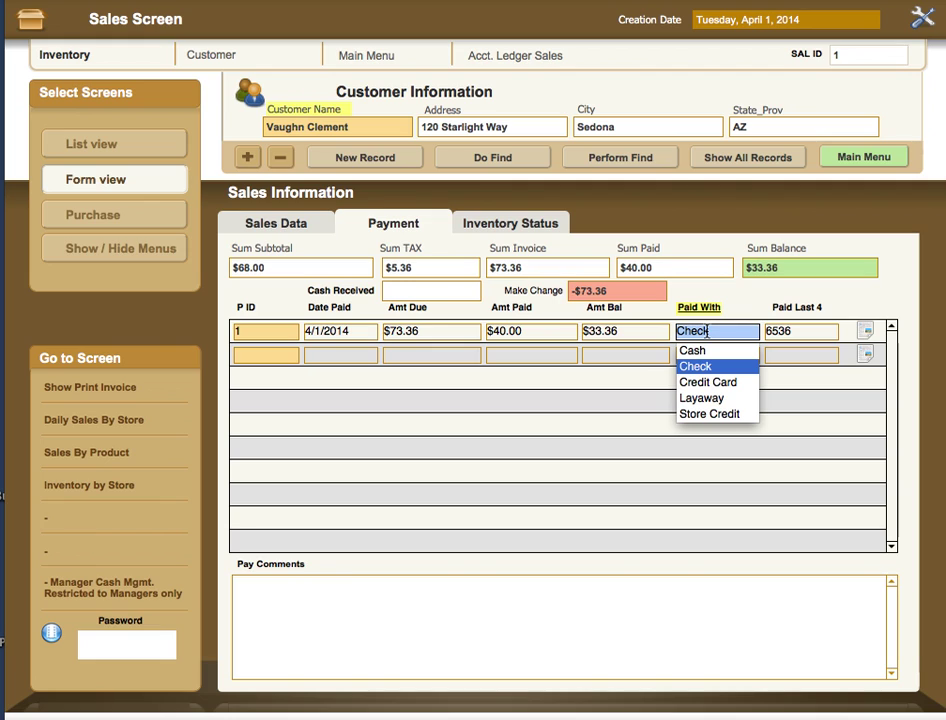
left_click(788, 334)
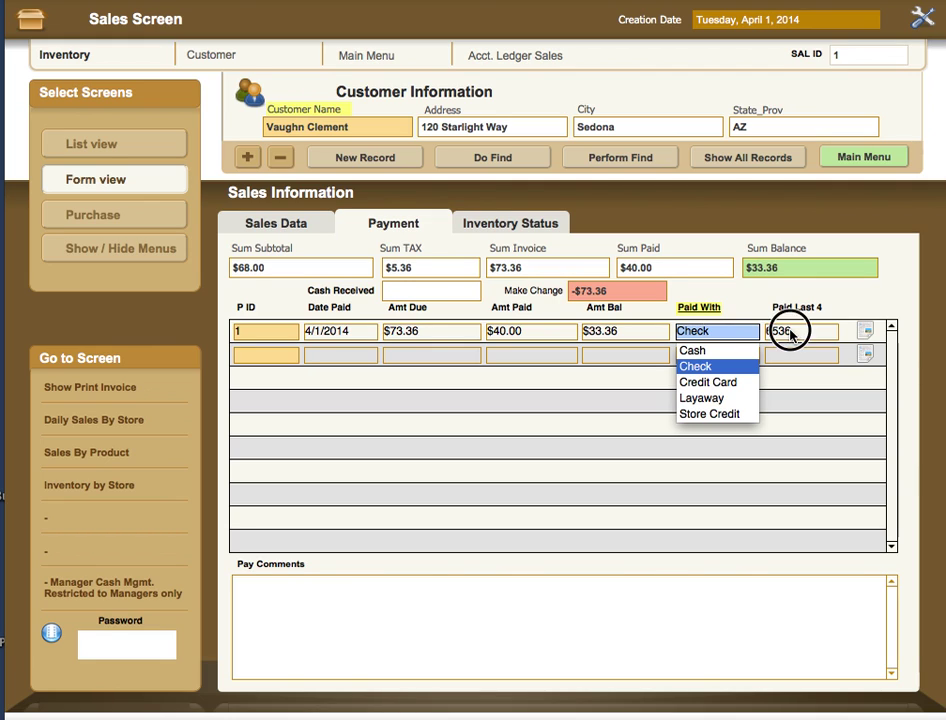
left_click(705, 331)
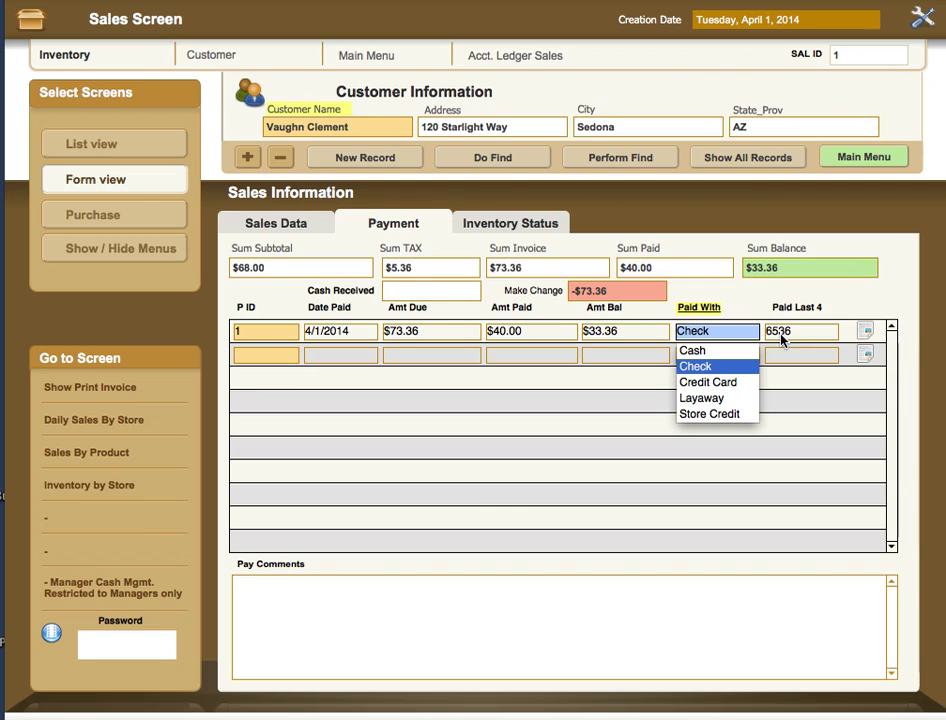
left_click(754, 305)
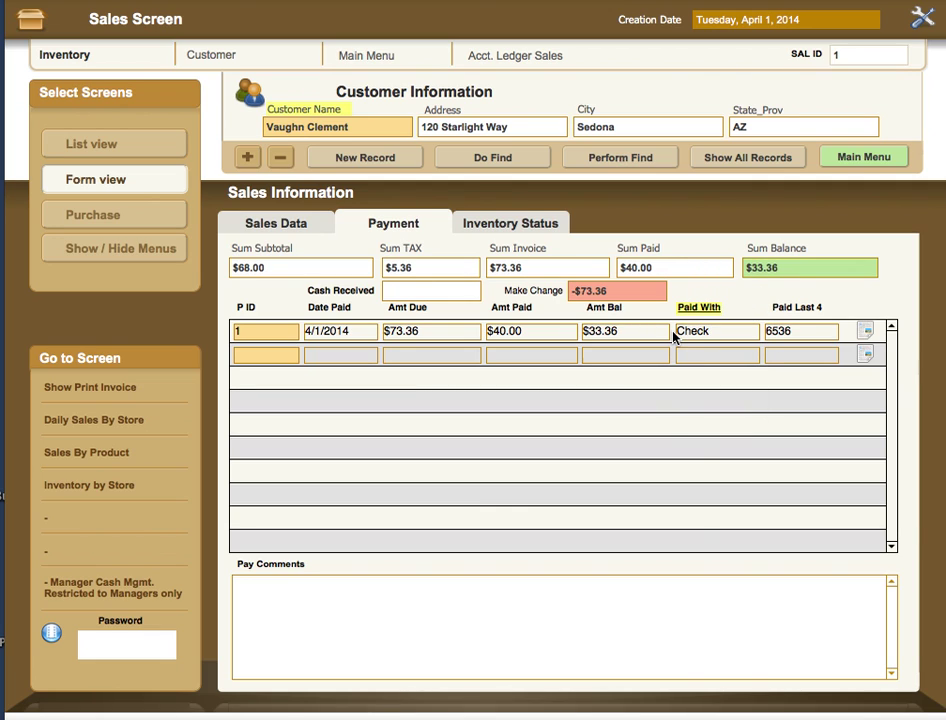
Step: Replace the check row's Amt Paid of 40 with 73.36 and commit the record
left_click(594, 332)
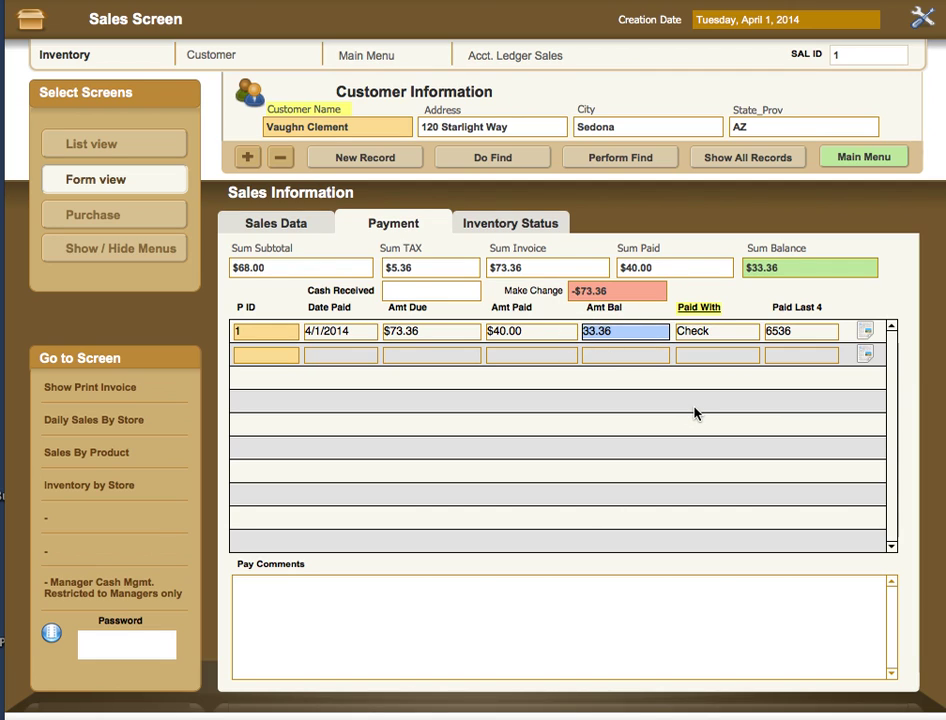
left_click(538, 330)
left_click_drag(538, 330, 478, 328)
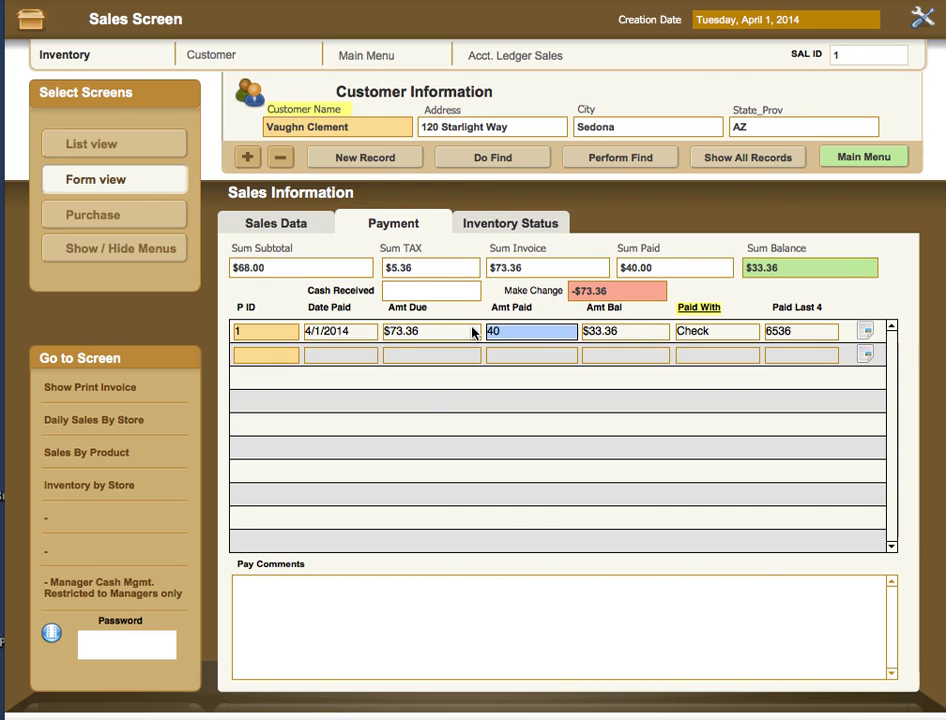
type("7")
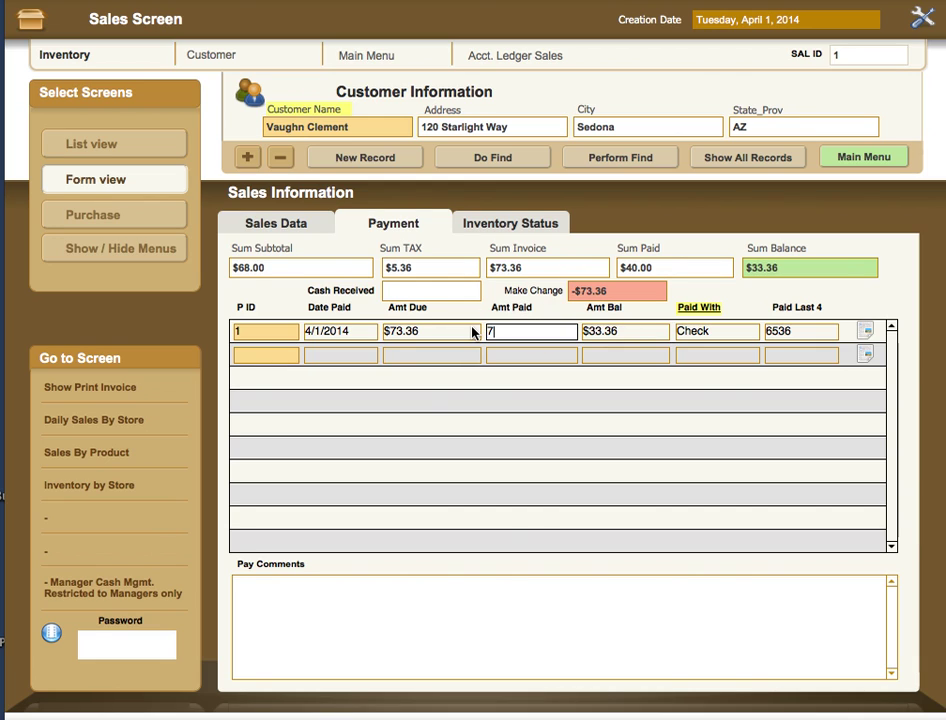
type("3.36")
left_click(724, 300)
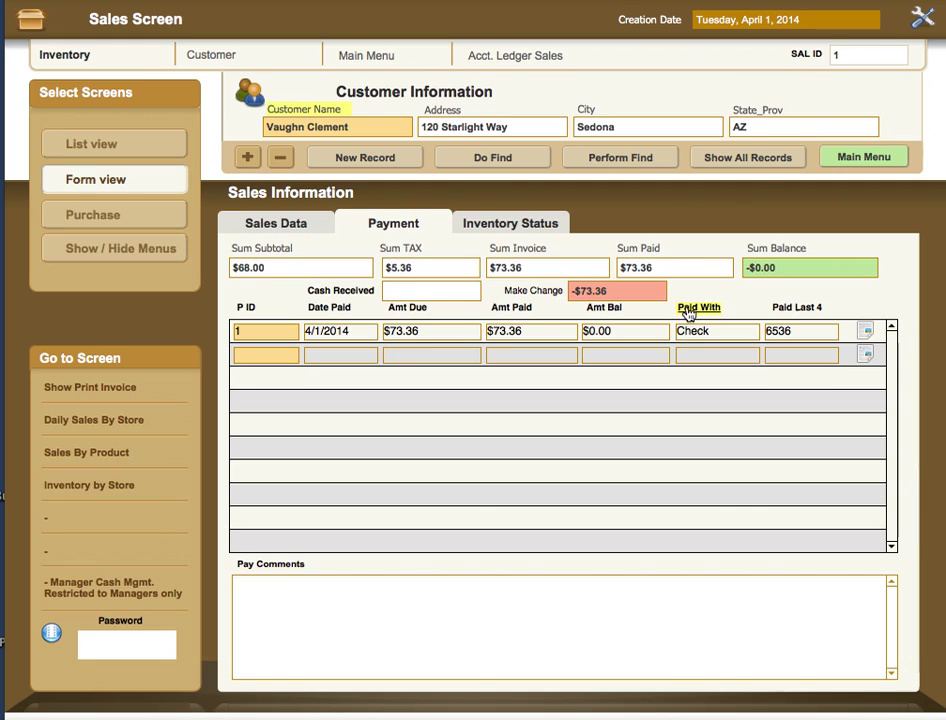
Step: Create a new Paid With List record named Barter, listed after Store Credit
left_click(700, 309)
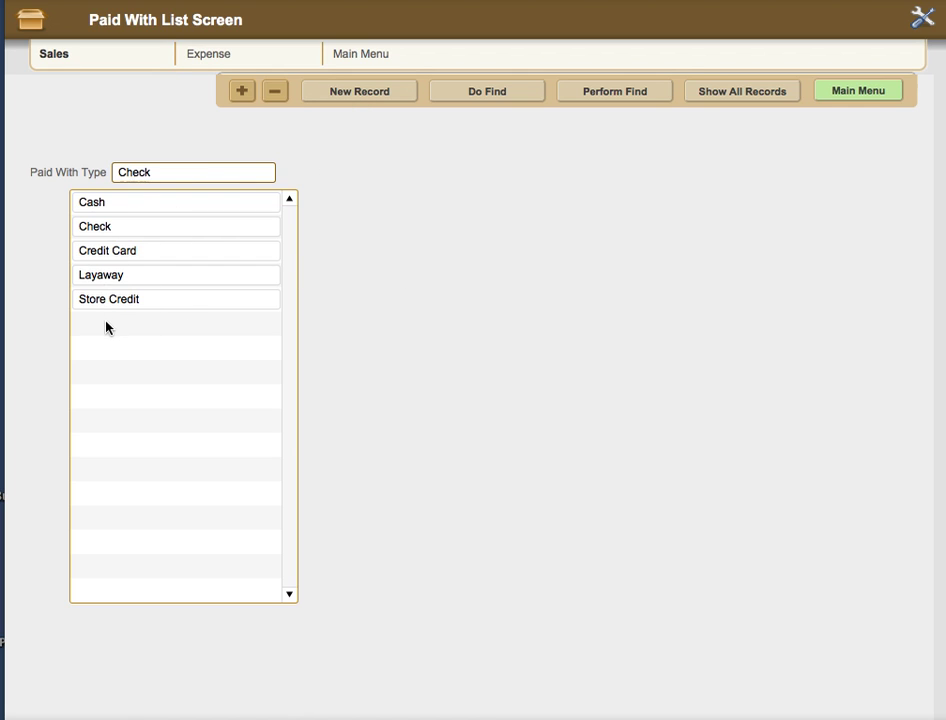
left_click(358, 92)
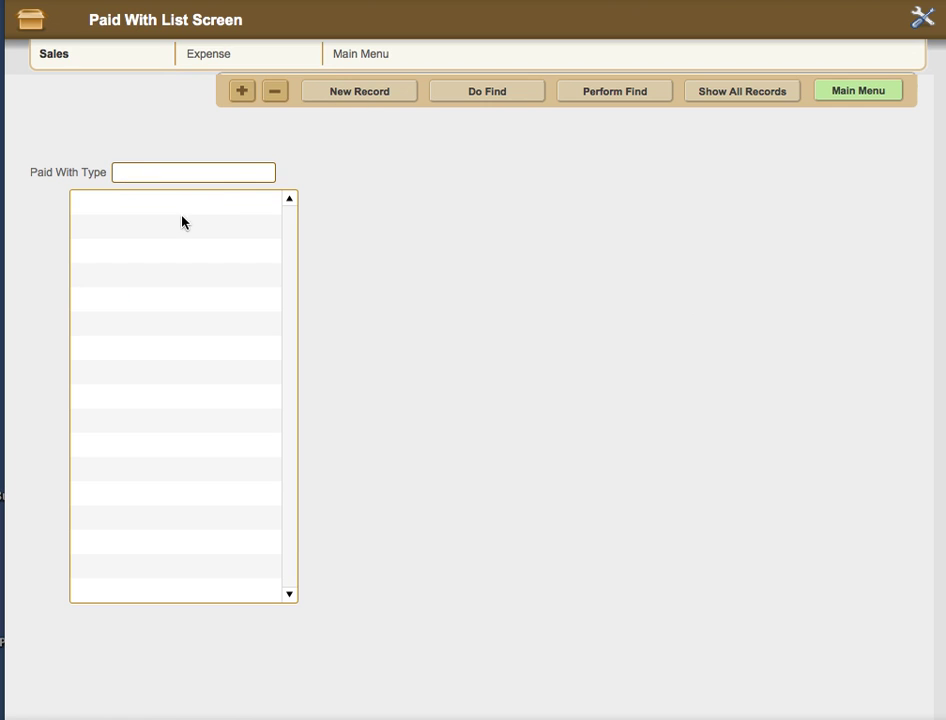
left_click(148, 174)
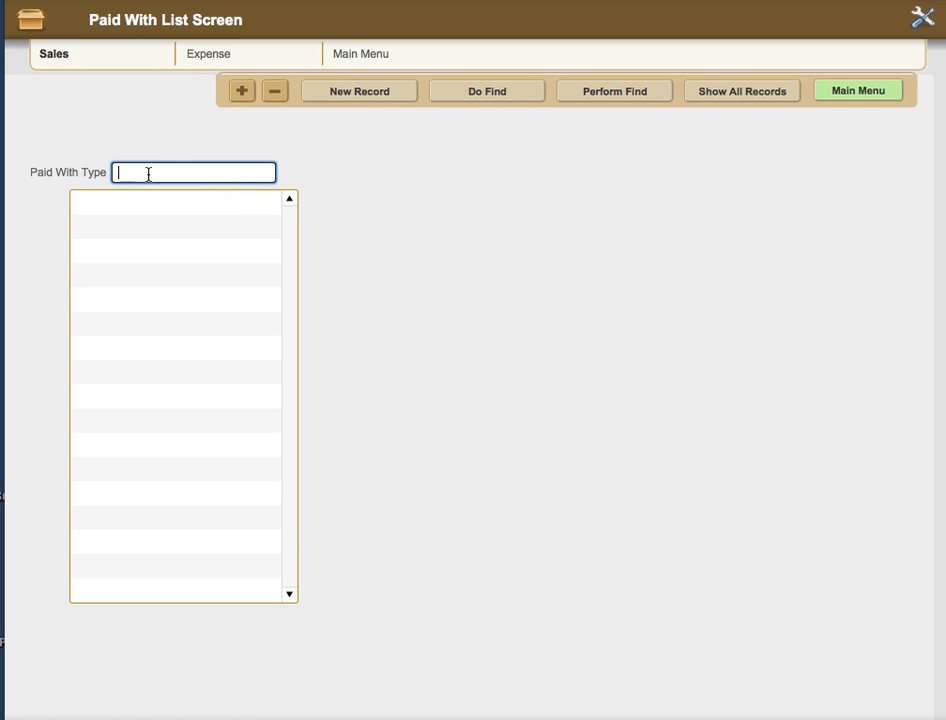
type("Barter")
left_click(275, 168)
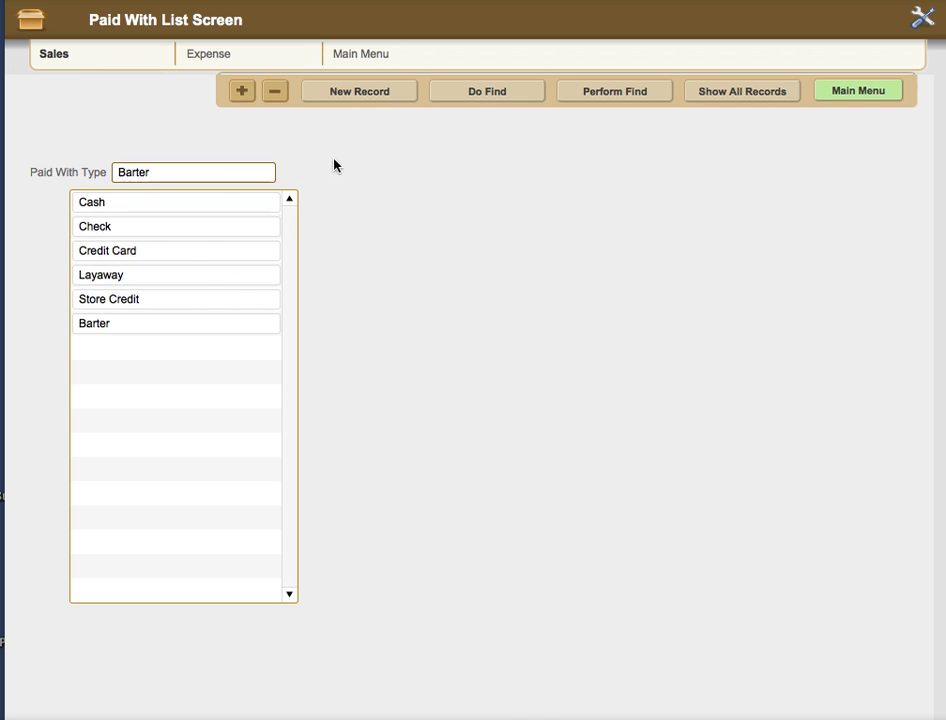
Step: Reopen sale 1's Payment tab and confirm Barter appears among the Paid With choices
left_click(97, 57)
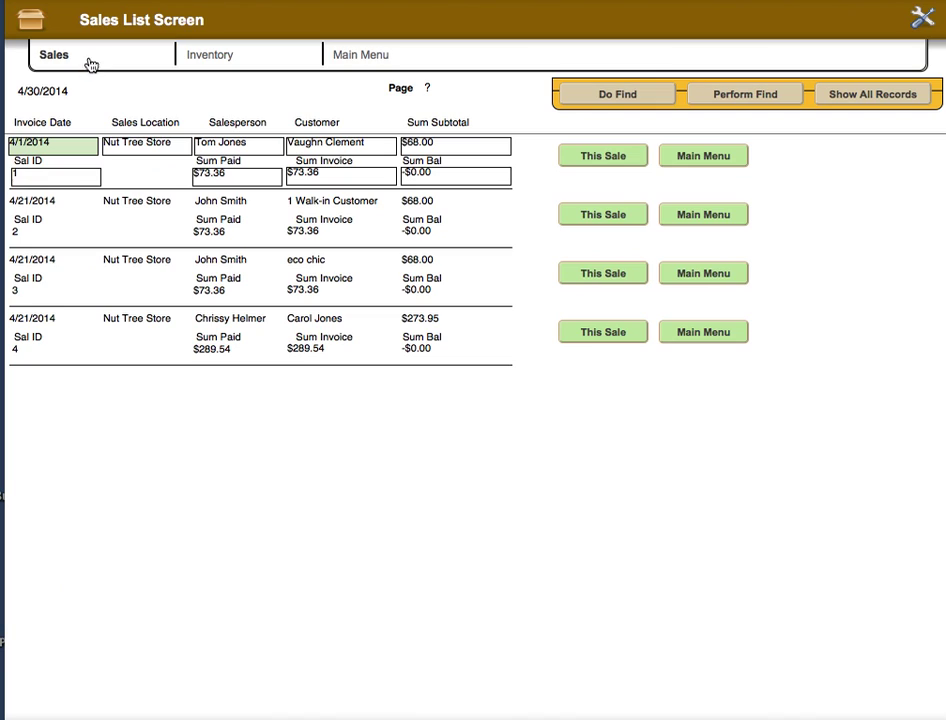
left_click(632, 160)
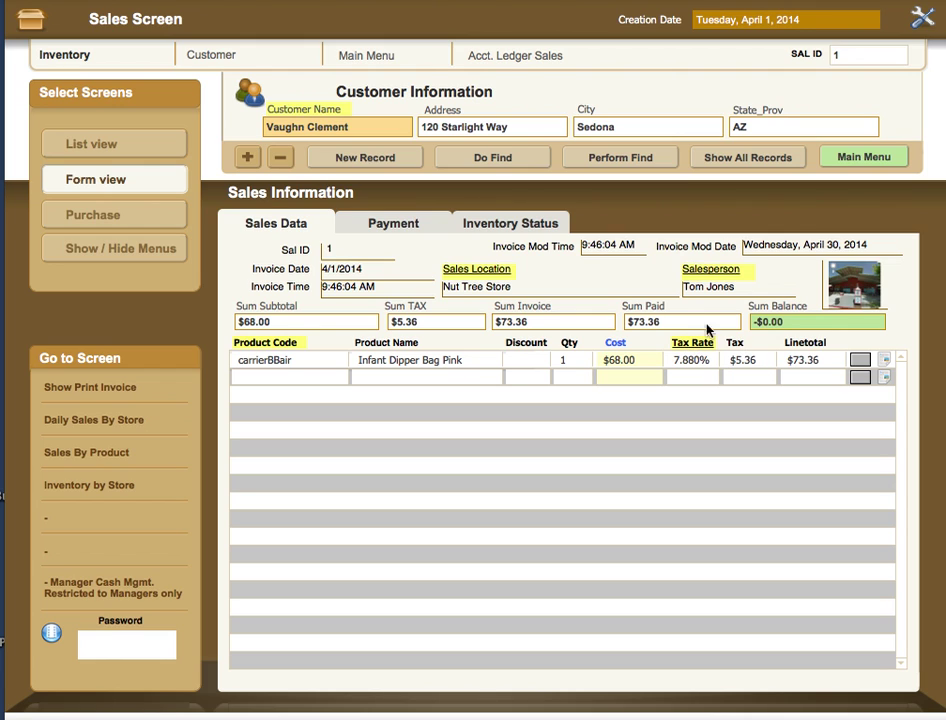
left_click(421, 225)
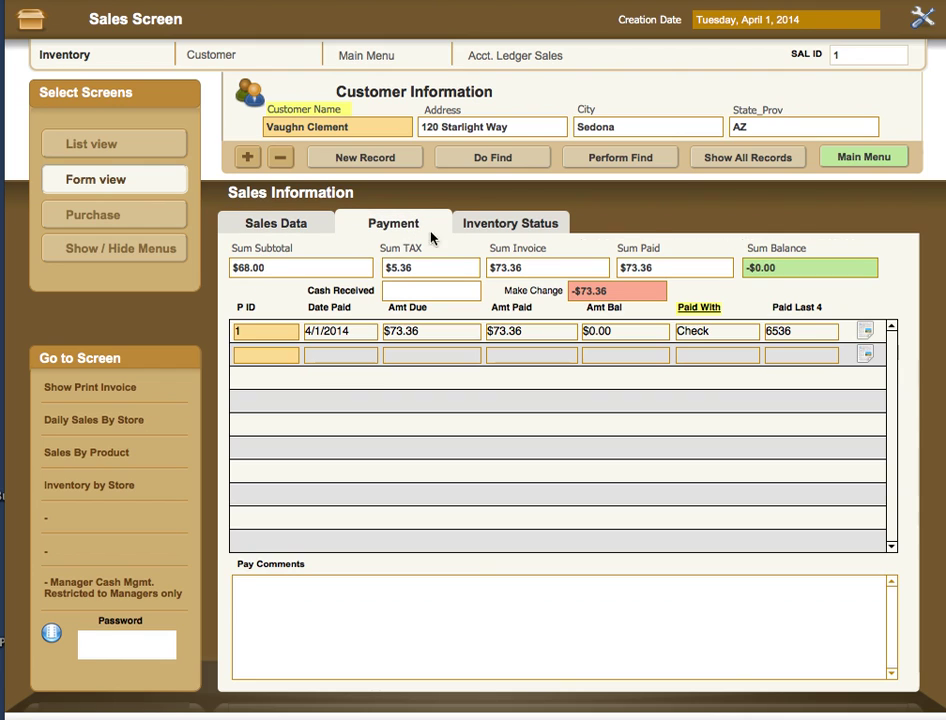
left_click(685, 333)
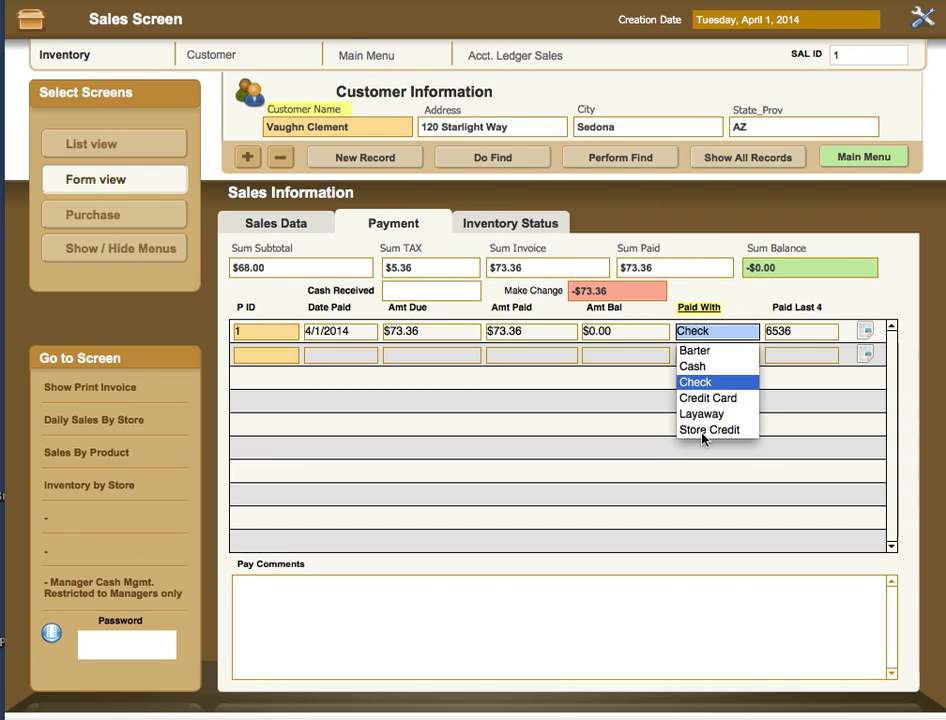
left_click(819, 296)
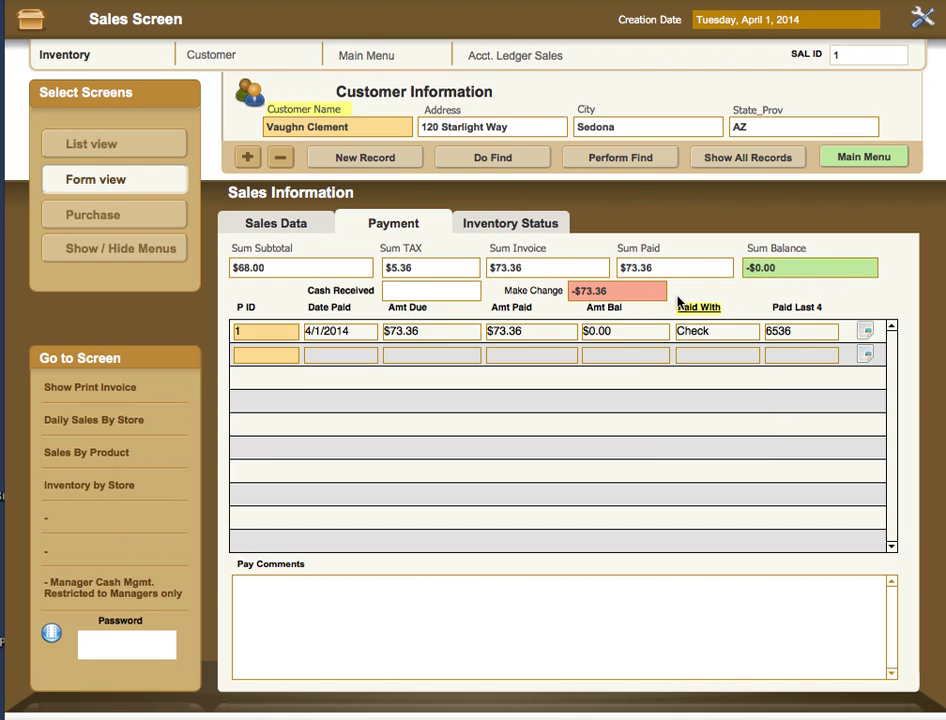